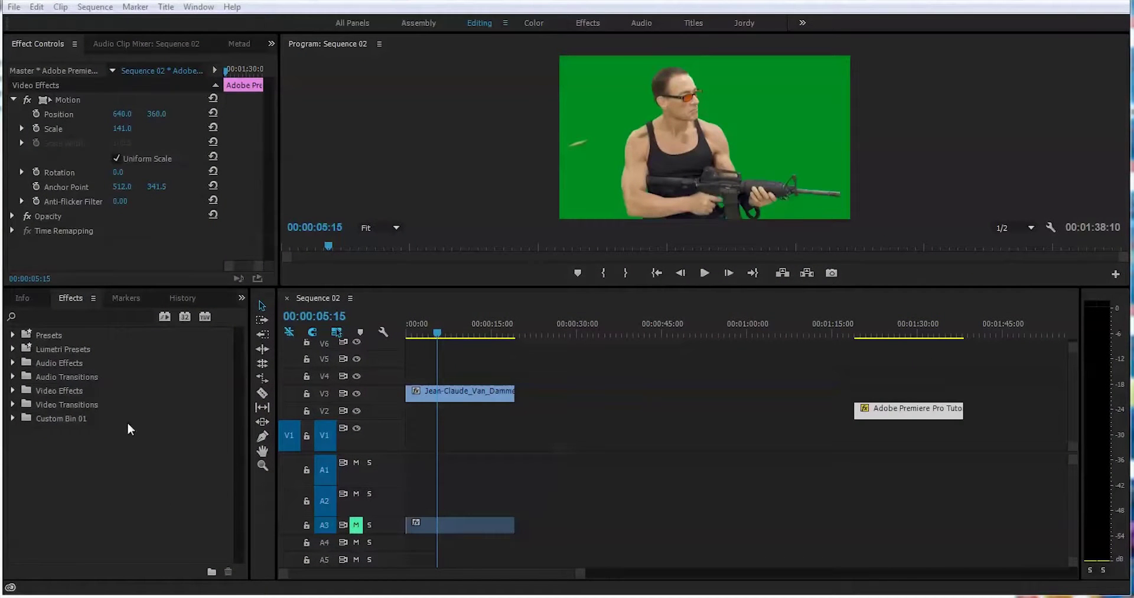
Step: Search 'ult' in Effects and apply Ultra Key to the actor clip on V3
left_click(81, 317)
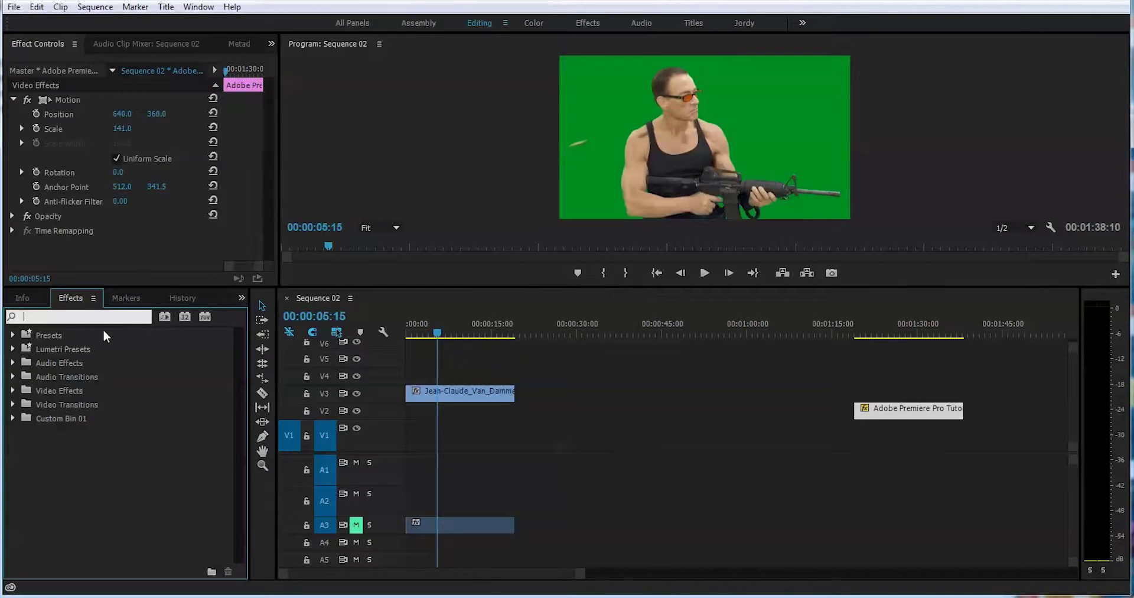
type("u")
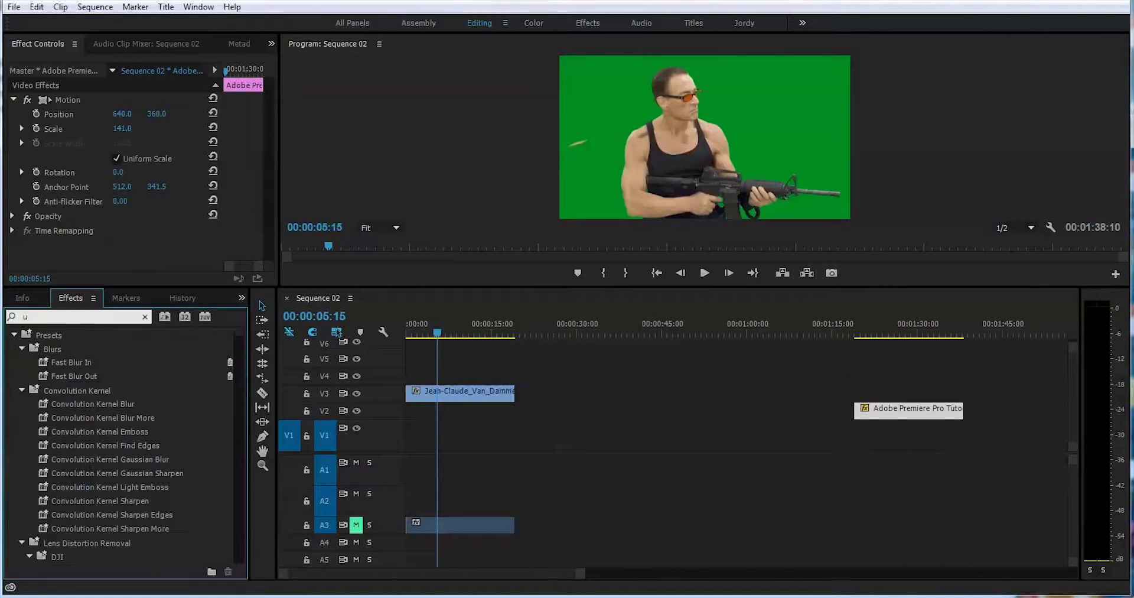
type("lt")
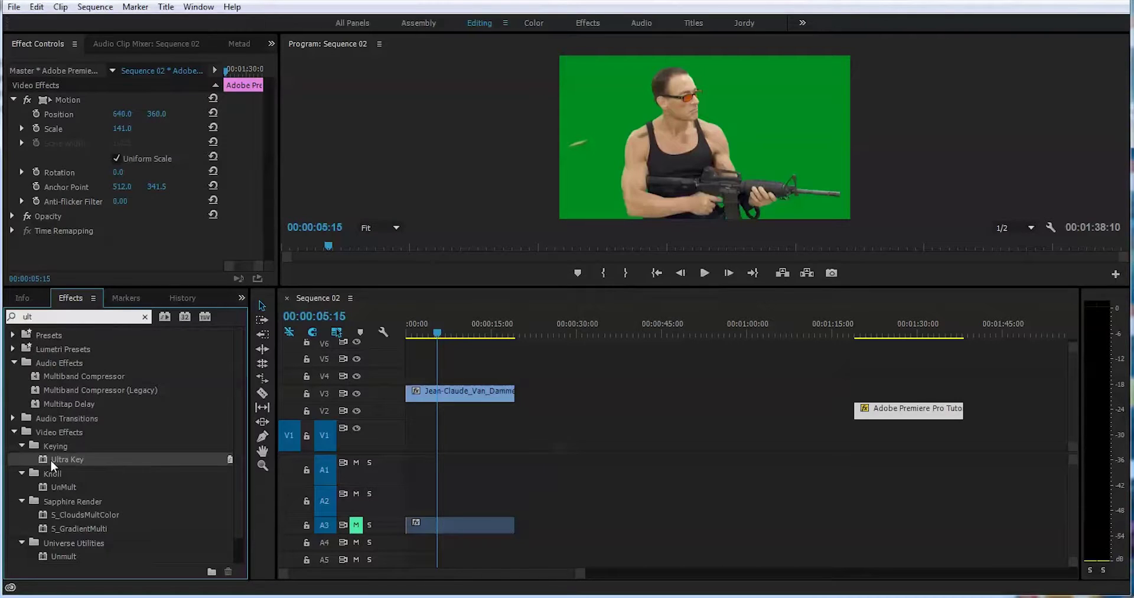
left_click_drag(52, 464, 441, 388)
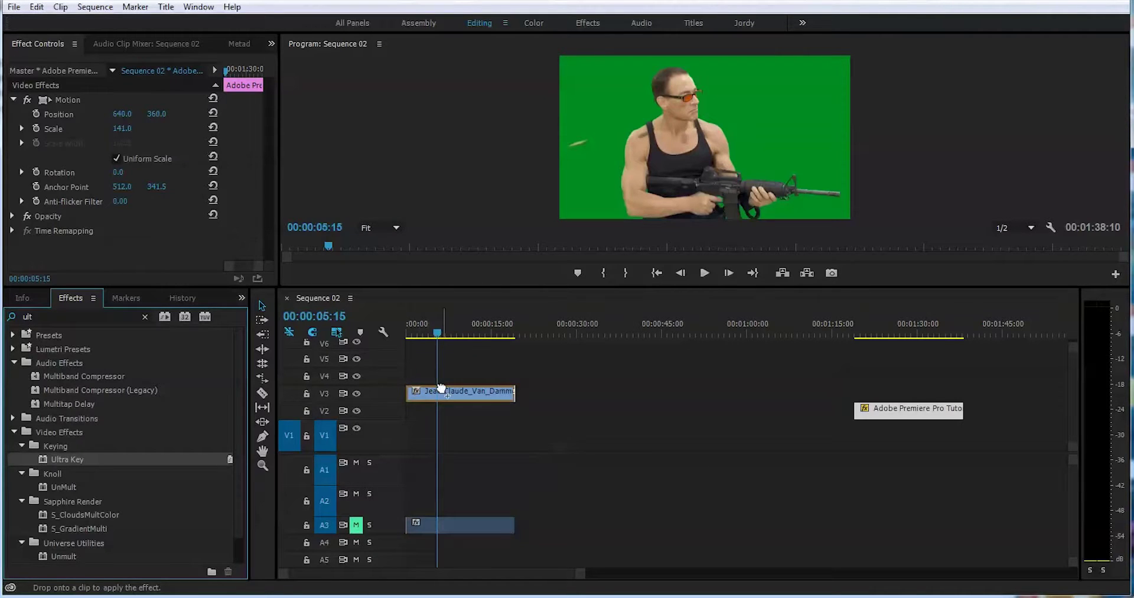
left_click_drag(441, 388, 441, 390)
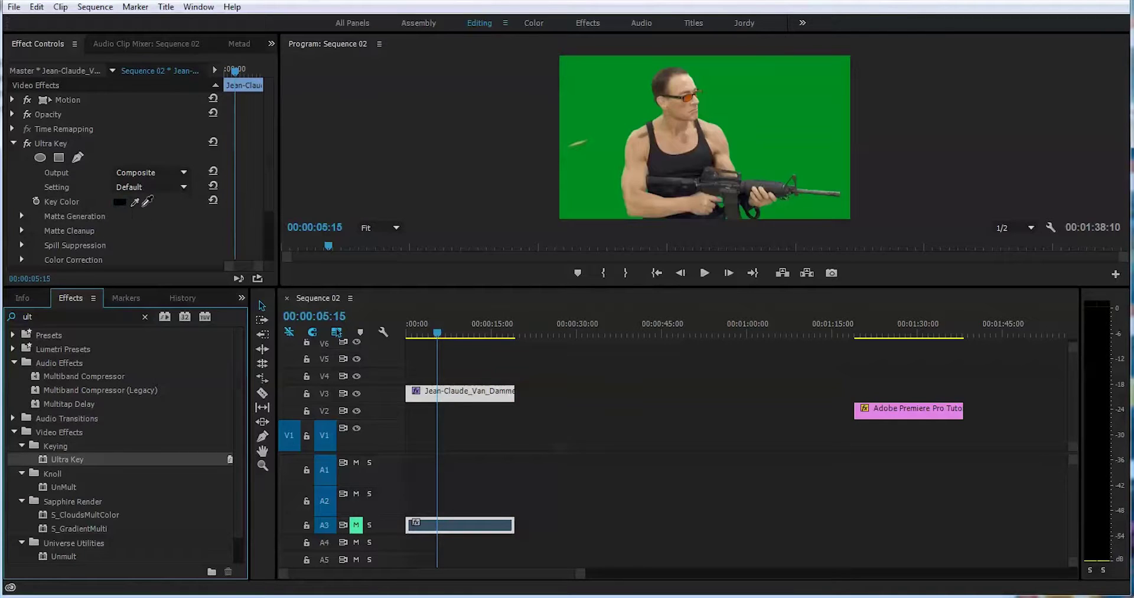
Step: Sample the green background with the Key Color eyedropper to key it out
left_click(135, 201)
left_click(618, 93)
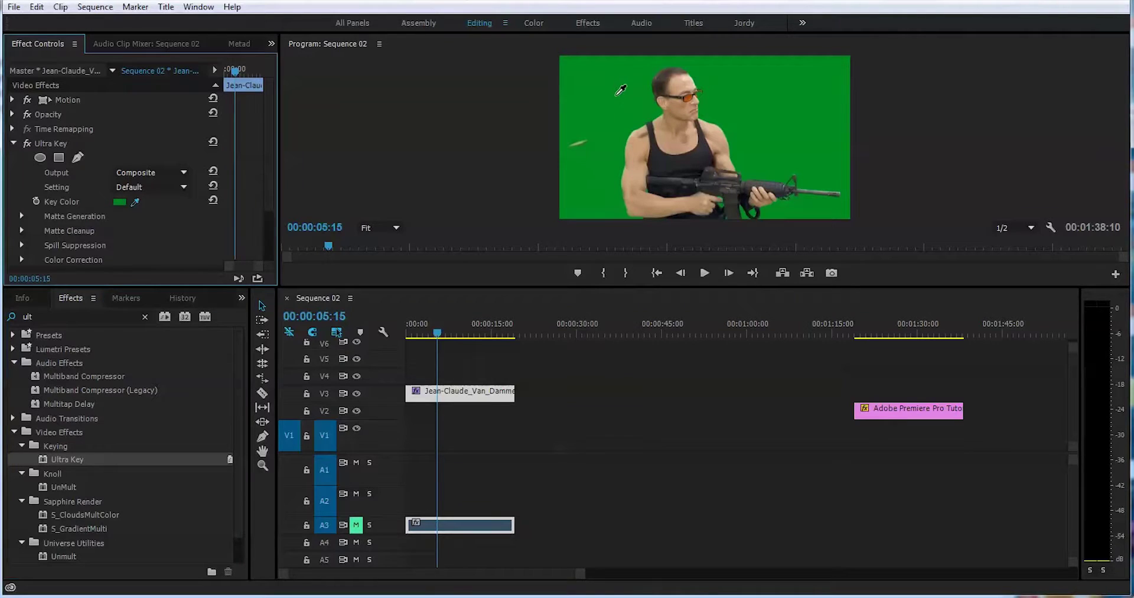
left_click(619, 95)
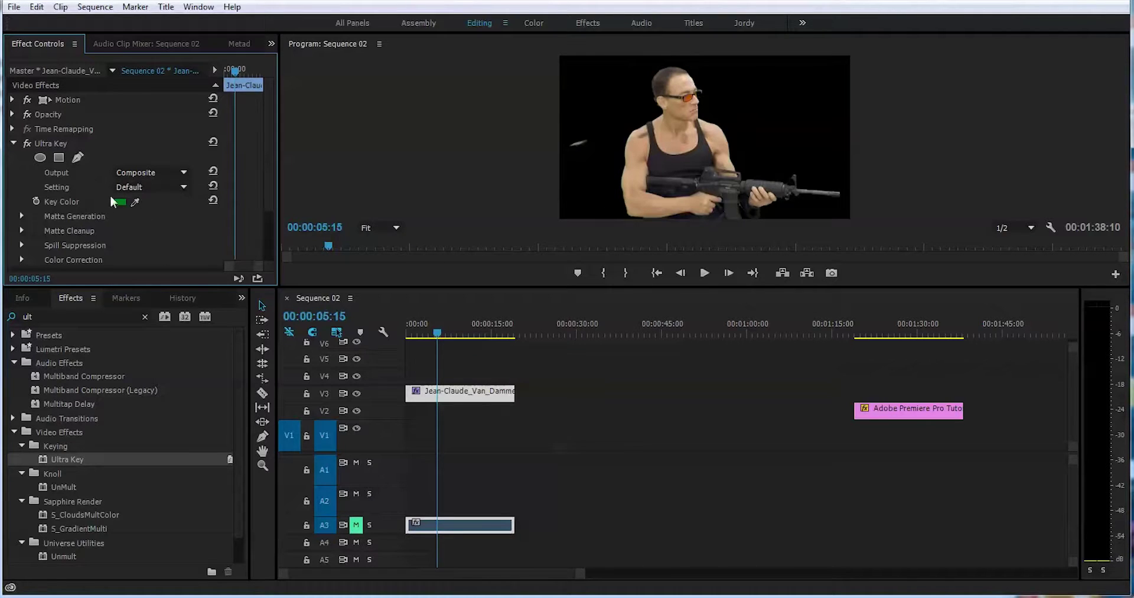
left_click(175, 172)
Step: Set Ultra Key Output to Alpha Channel, scrub back slightly, and move the desert clip to the start
left_click(162, 204)
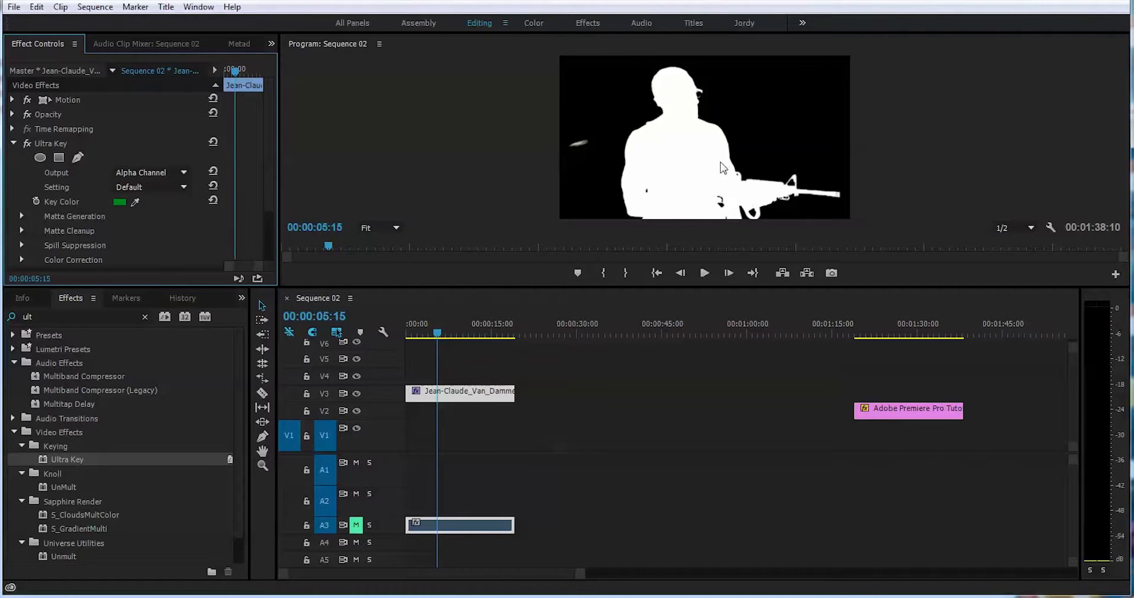
left_click_drag(438, 333, 435, 333)
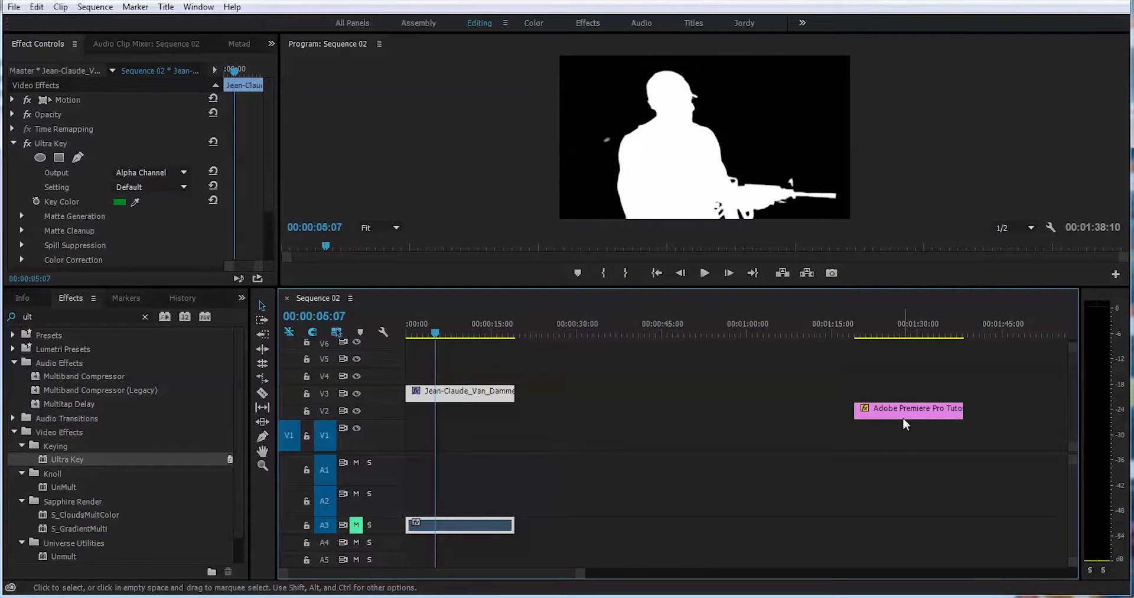
left_click_drag(907, 415, 458, 376)
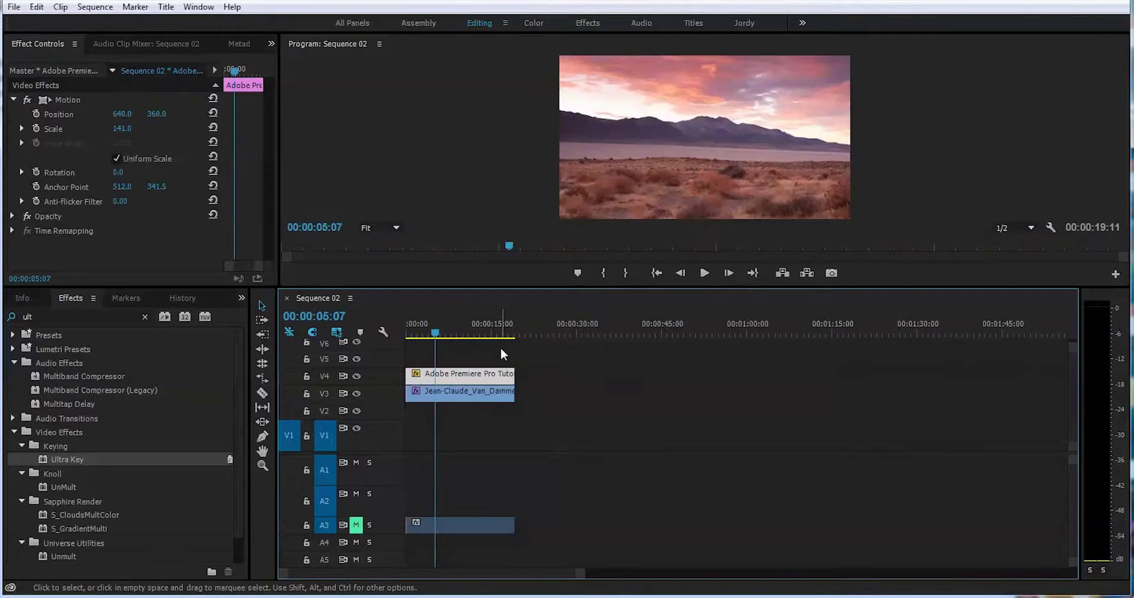
Step: Place the desert clip on V2 beneath the actor and set Ultra Key Output back to Composite
mouse_move(463, 374)
left_mouse_down()
mouse_move(493, 416)
mouse_move(471, 416)
left_mouse_up()
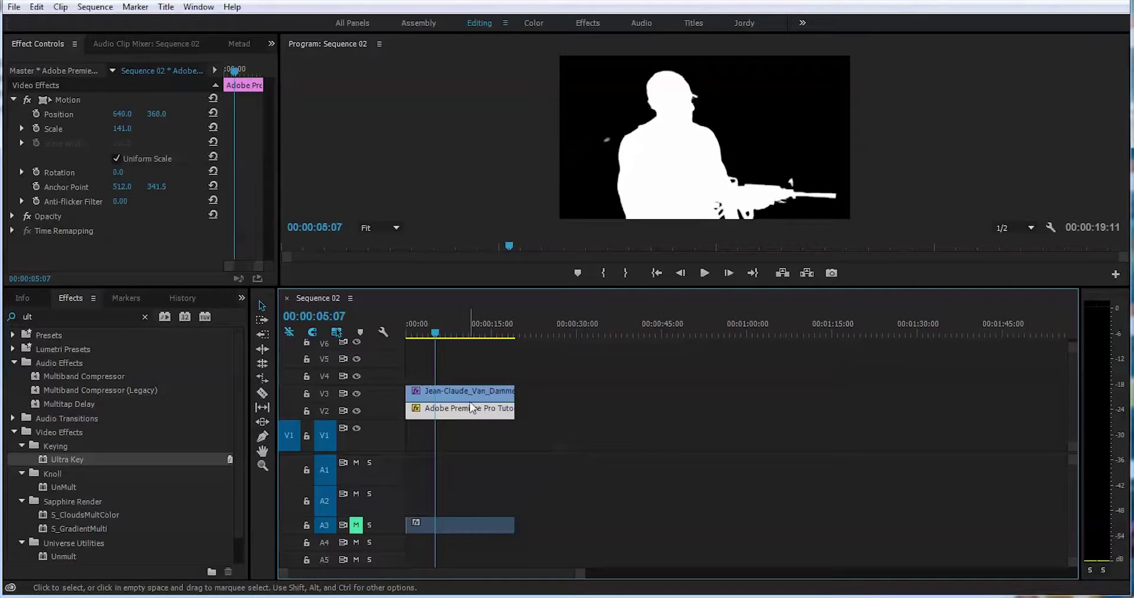
left_click(440, 394)
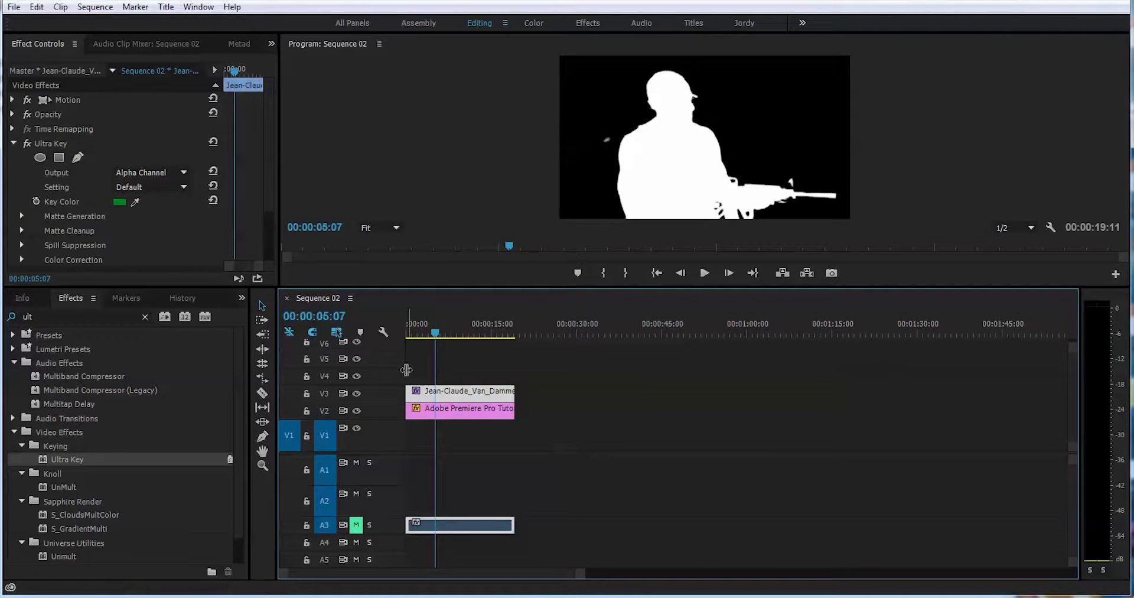
left_click(152, 172)
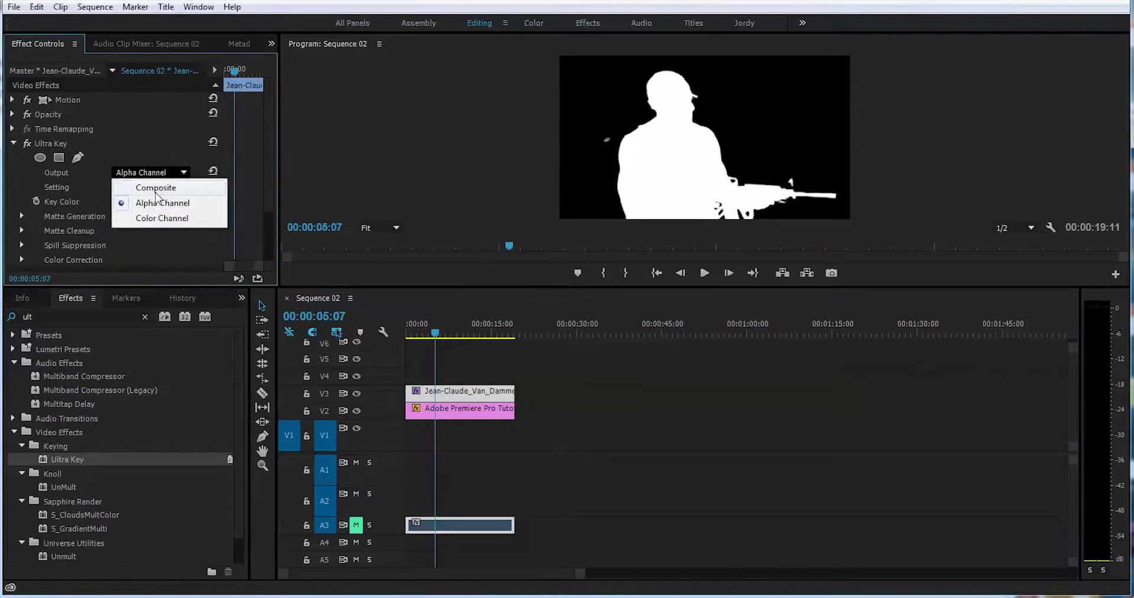
left_click(152, 187)
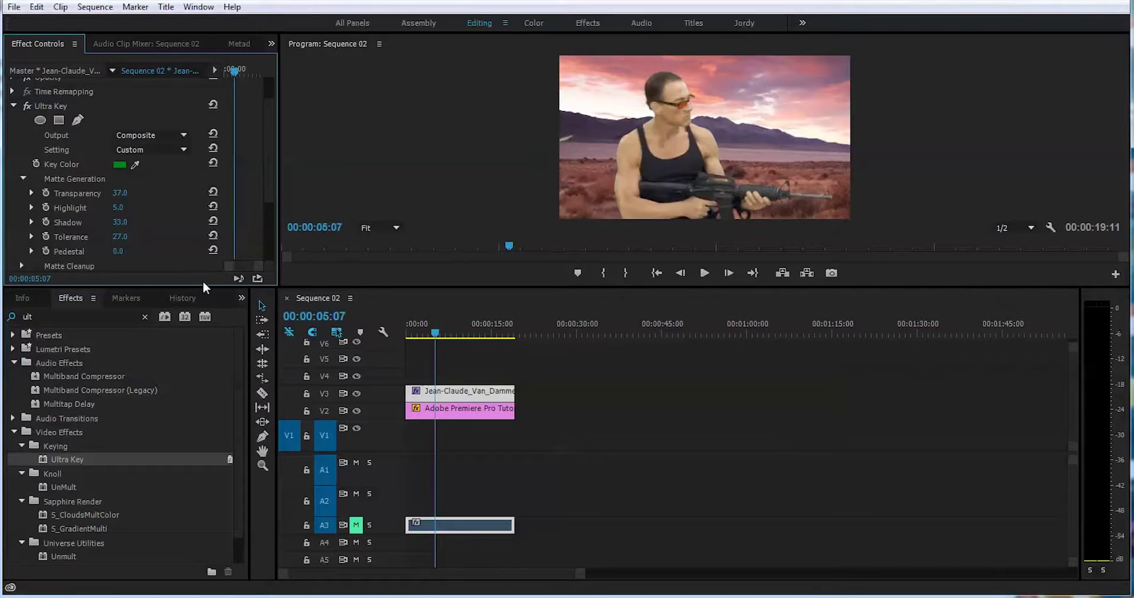
scroll(170, 247, "down", 2)
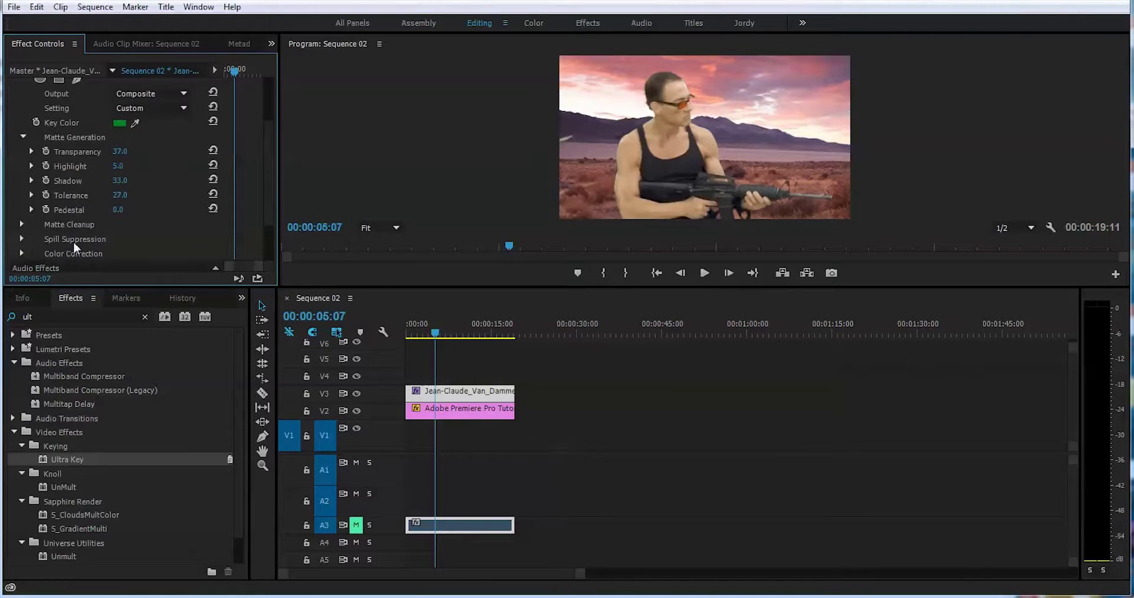
Step: Set Matte Cleanup Choke 25, Soften 12, Mid Point 49, then switch to the Color workspace
left_click(21, 224)
scroll(183, 221, "down", 1)
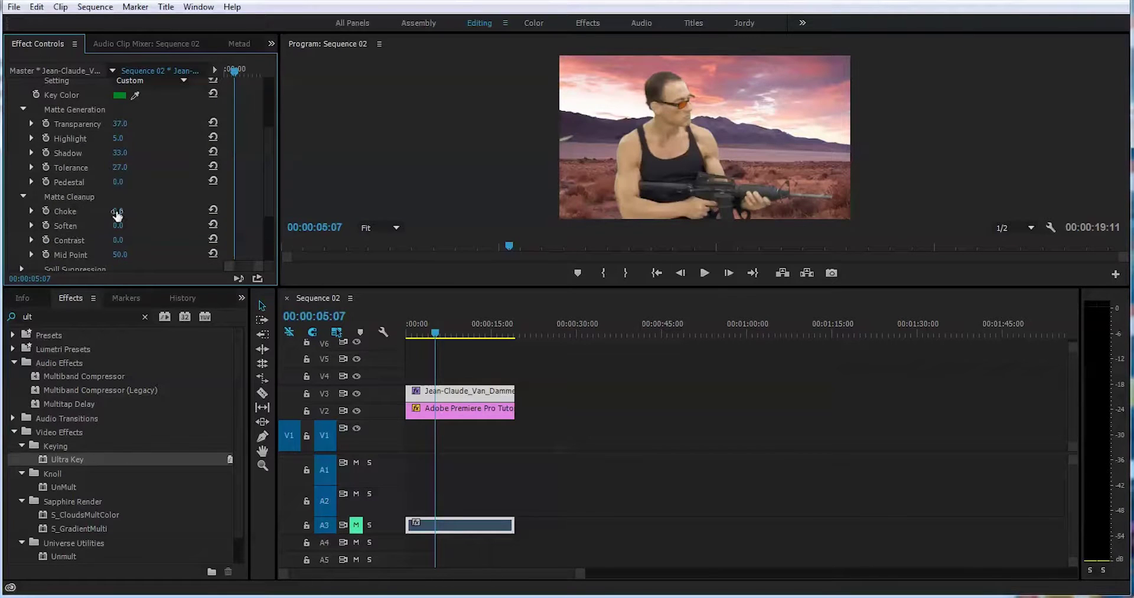
left_click_drag(117, 211, 133, 211)
left_click_drag(118, 225, 139, 243)
scroll(139, 244, "down", 1)
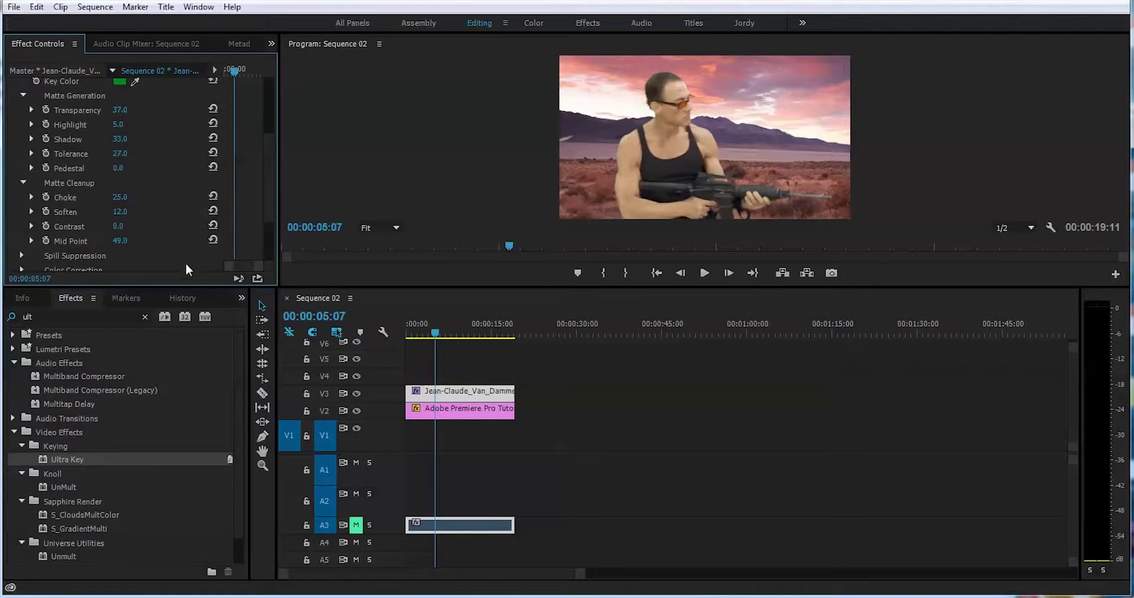
left_click(537, 21)
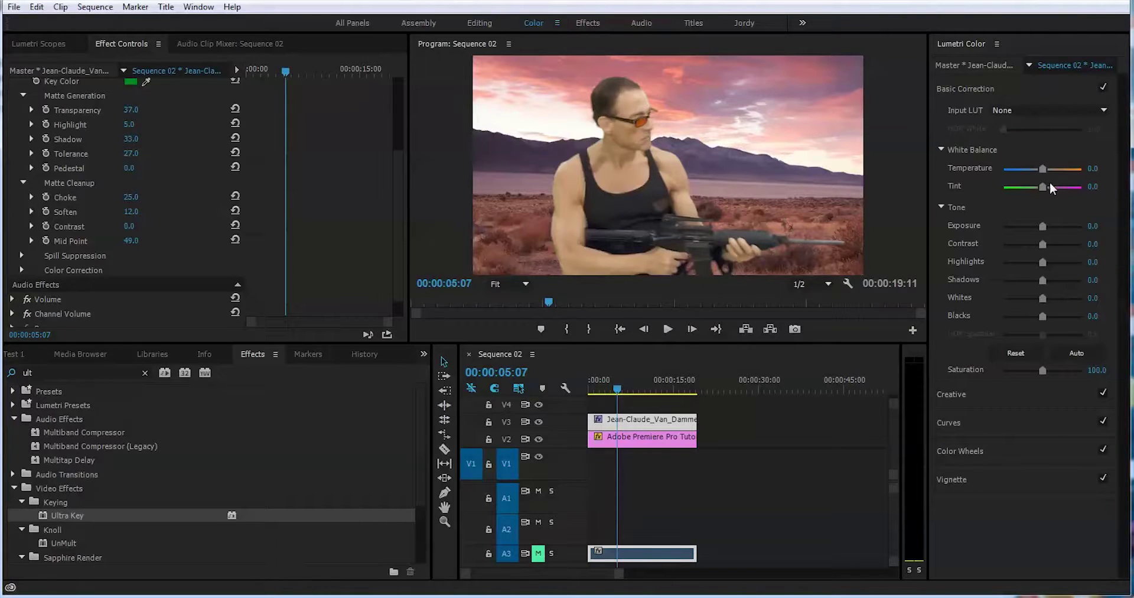
Step: Warm Temperature, reduce Tint, and lower Exposure, Contrast and Shadows in Lumetri Basic Correction, then return to Editing
left_click_drag(1042, 170, 1054, 187)
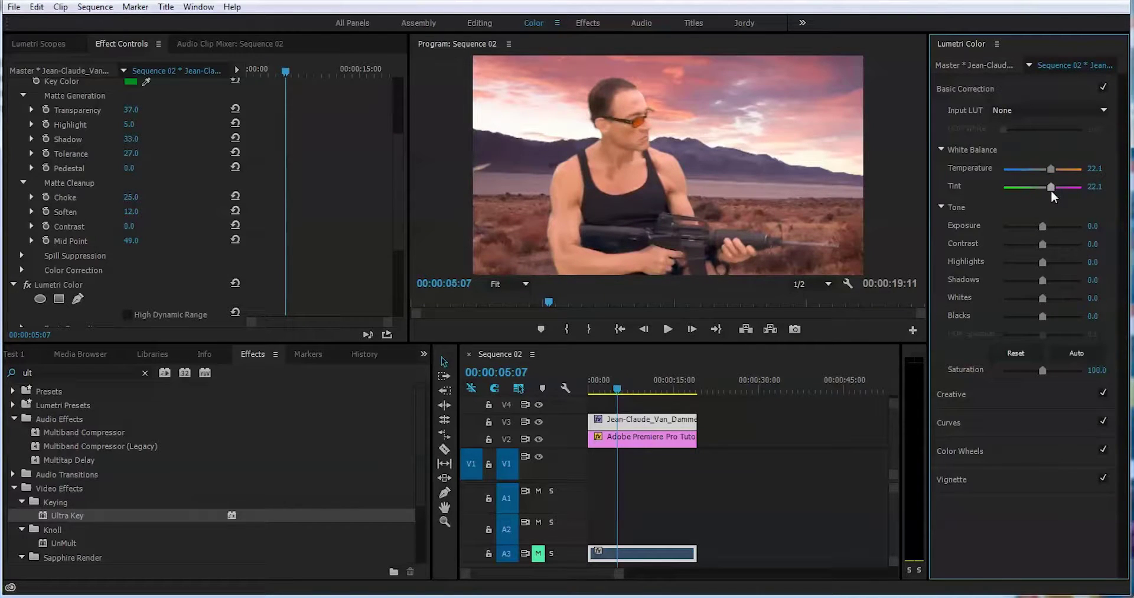
left_click_drag(1051, 190, 1051, 207)
left_click(1038, 225)
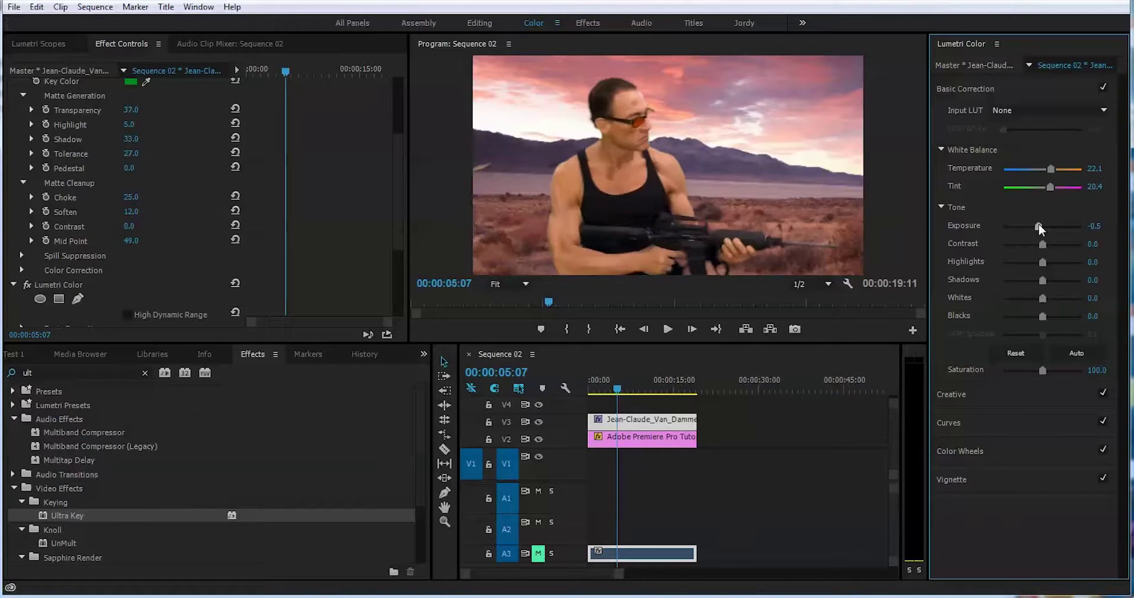
left_click_drag(1044, 243, 1030, 263)
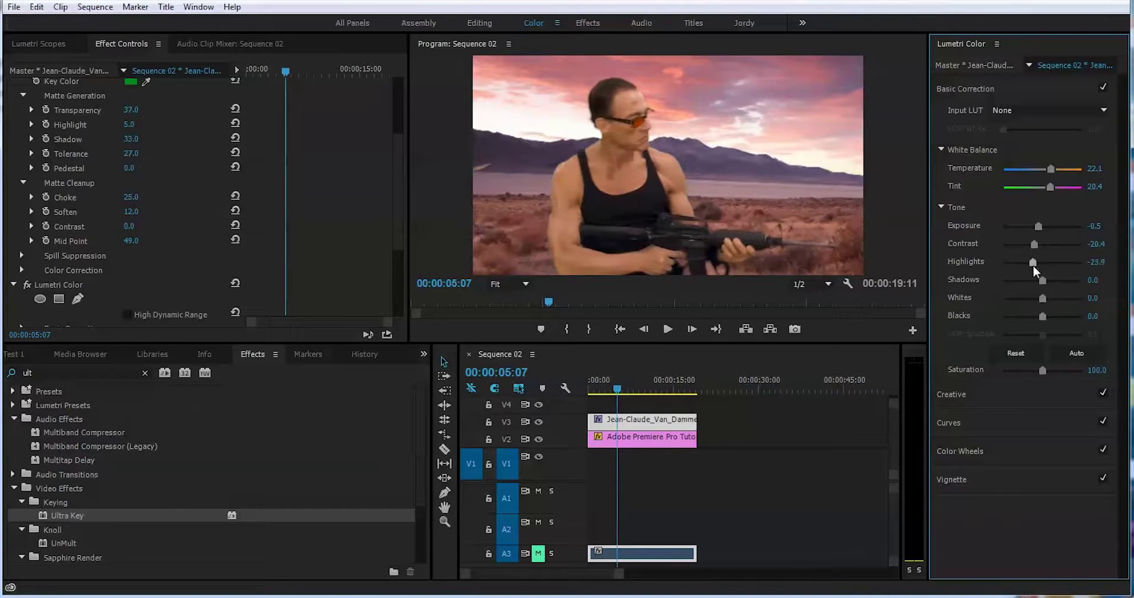
left_click_drag(1043, 280, 1051, 316)
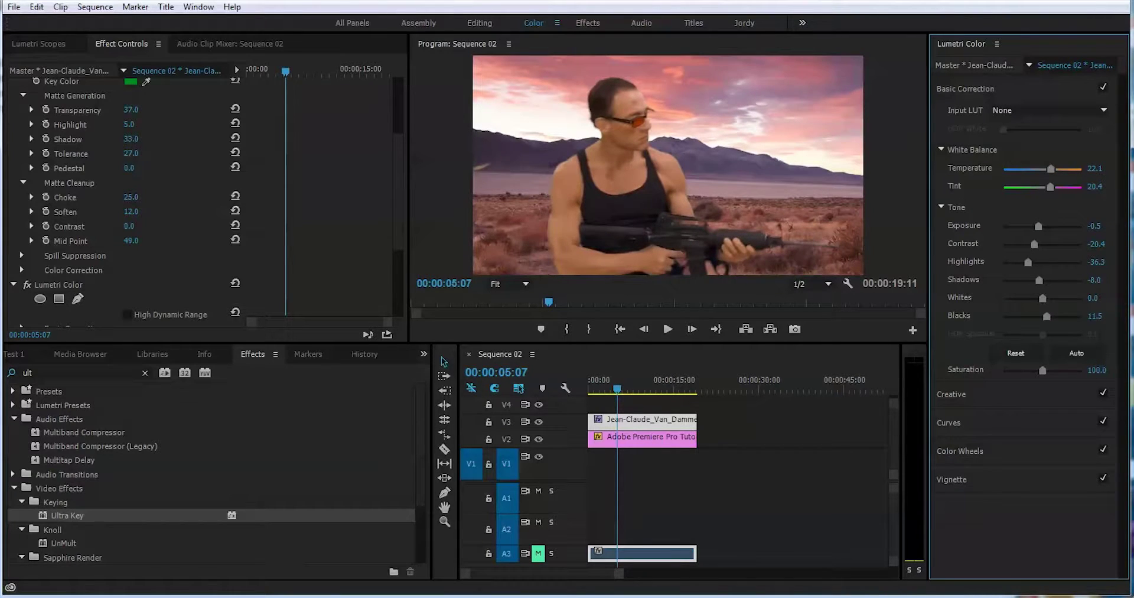
left_click(481, 24)
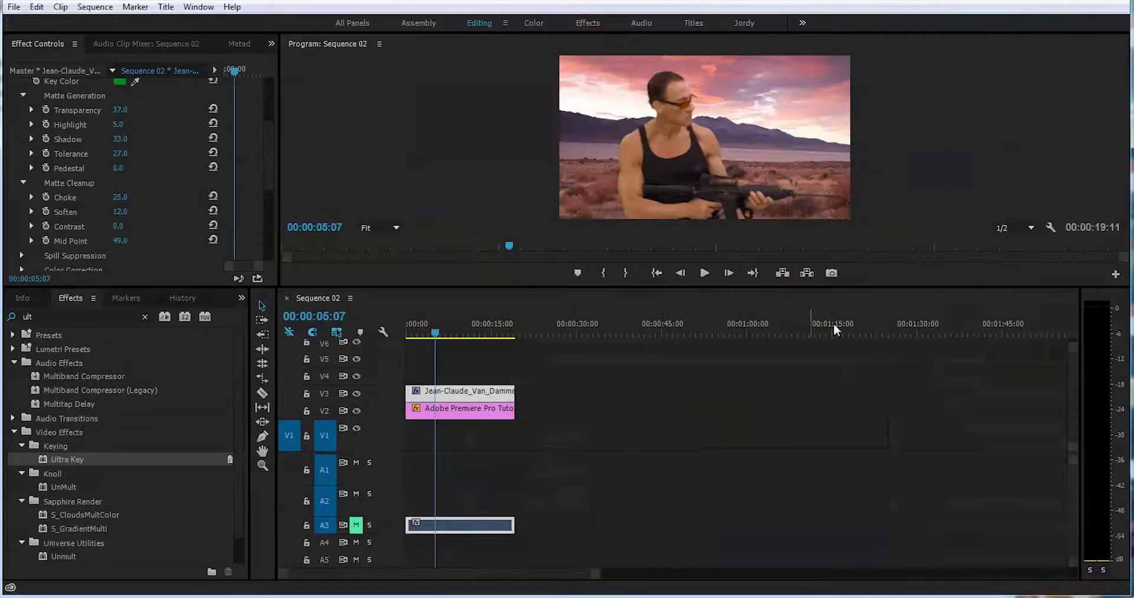
mouse_move(457, 342)
left_mouse_down()
mouse_move(513, 342)
mouse_move(471, 353)
mouse_move(501, 351)
left_mouse_up()
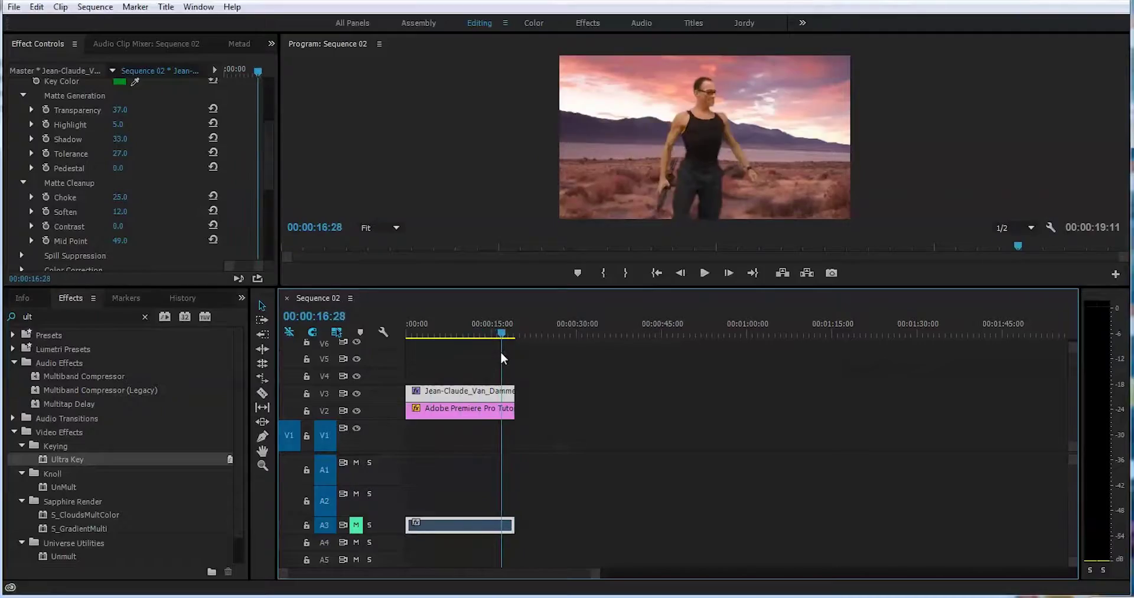